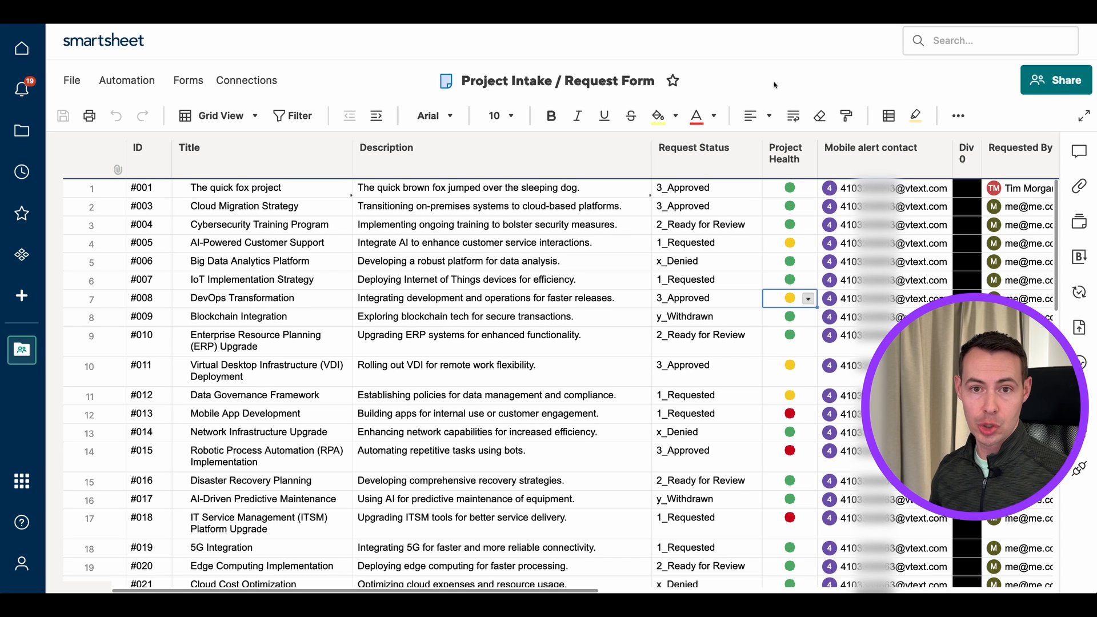
Step: Create a new automation workflow from scratch for the sheet and name it "New 'Red' Project"
{"action": "left_click", "coordinate": [153, 84]}
{"action": "left_click", "coordinate": [161, 138]}
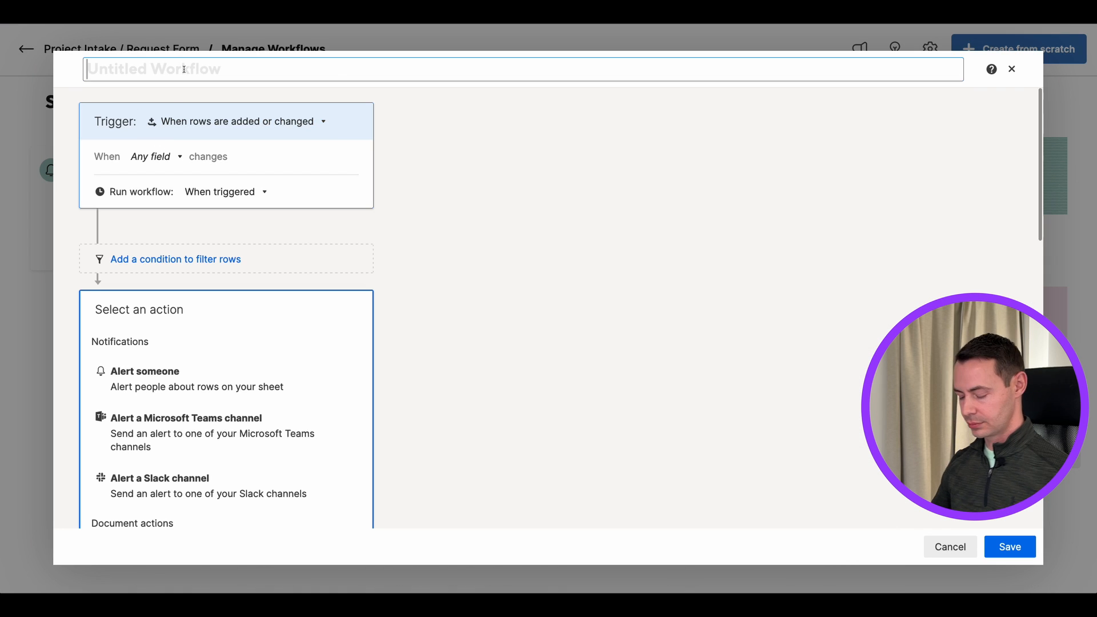
{"action": "type", "text": "New 'Red' Project"}
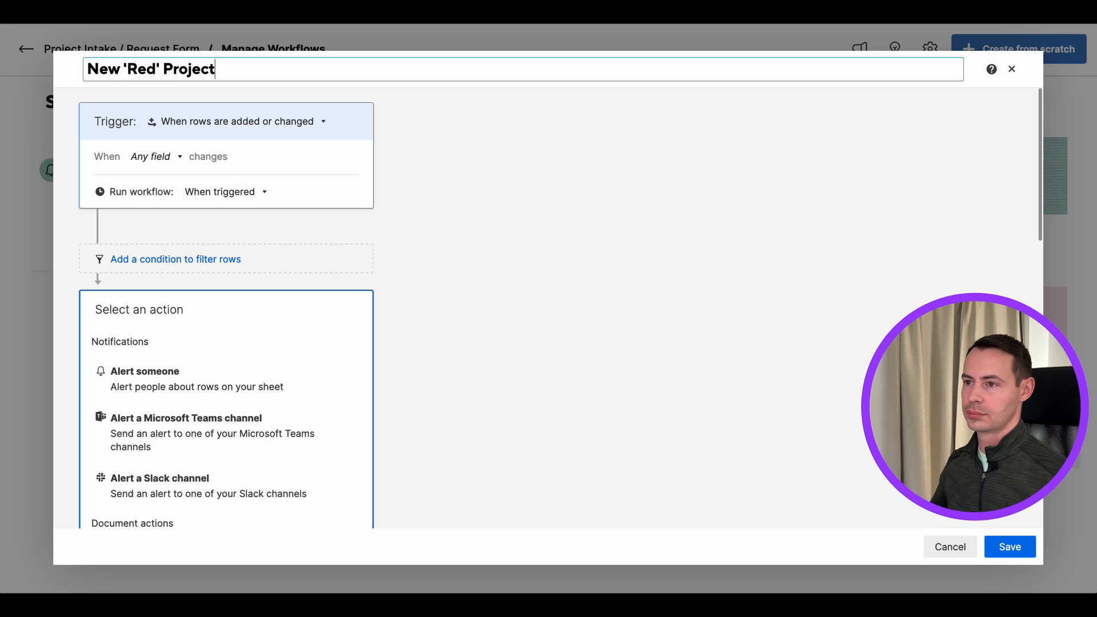
Step: Set the workflow to trigger when rows are changed and Project Health changes to Red
{"action": "left_click", "coordinate": [309, 121]}
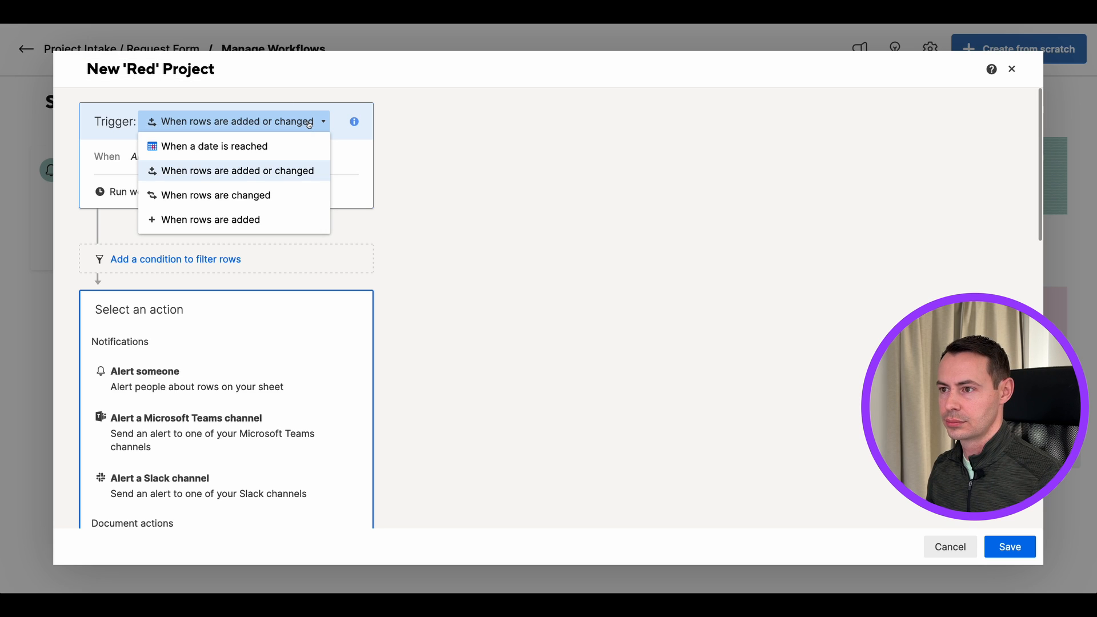
{"action": "left_click", "coordinate": [257, 189]}
{"action": "left_click", "coordinate": [175, 158]}
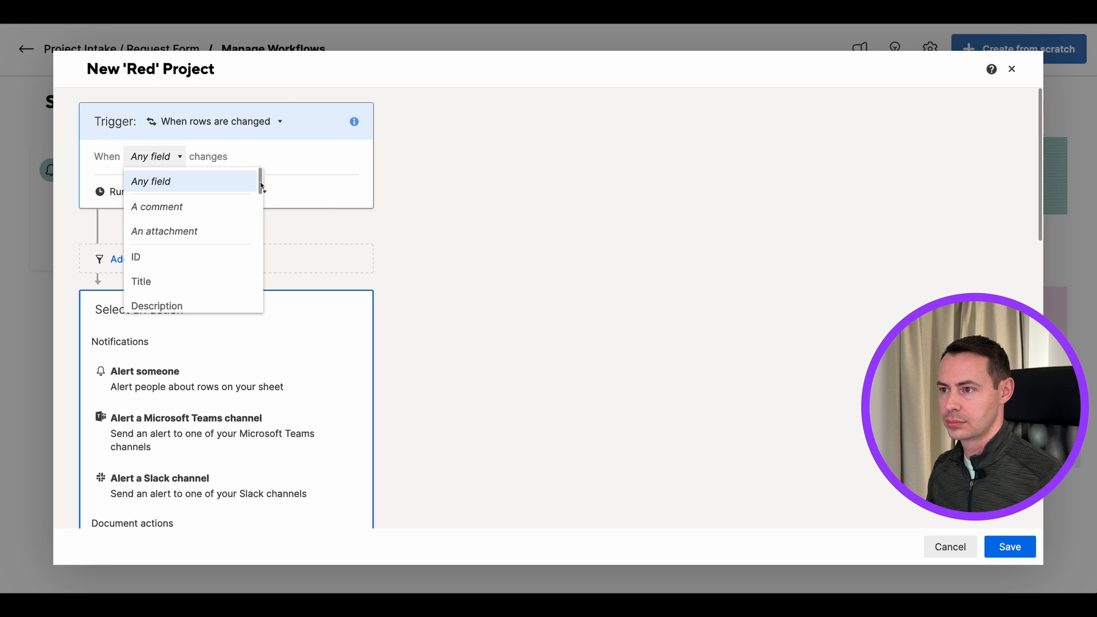
{"action": "scroll", "coordinate": [260, 185], "scroll_direction": "down", "scroll_amount": 3}
{"action": "left_click", "coordinate": [166, 252]}
{"action": "left_click", "coordinate": [253, 185]}
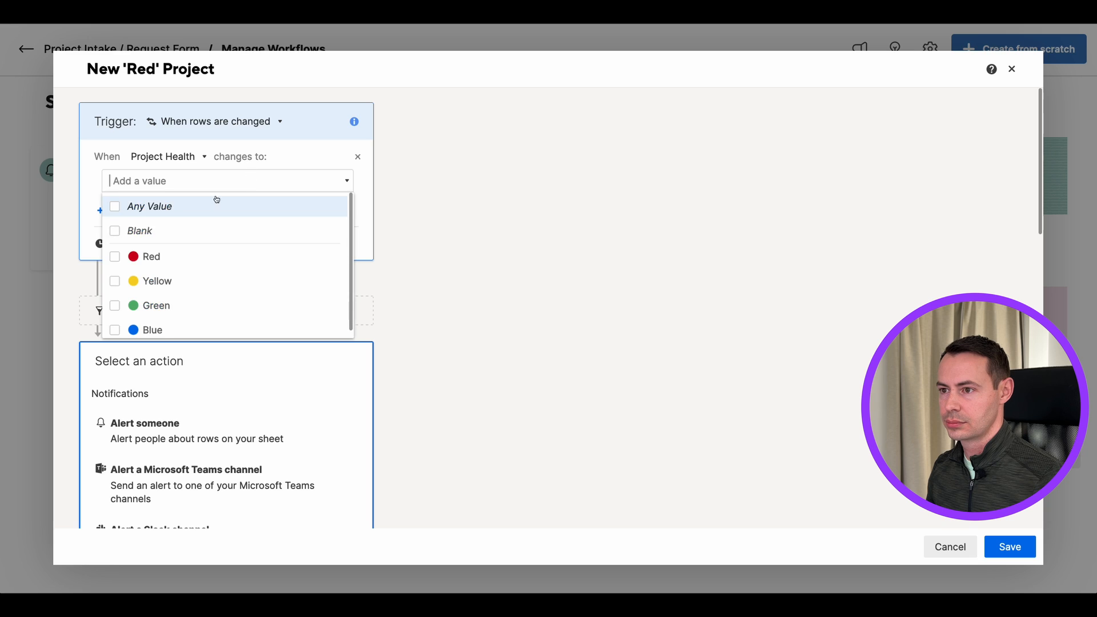
{"action": "left_click", "coordinate": [146, 257]}
{"action": "left_click", "coordinate": [357, 197]}
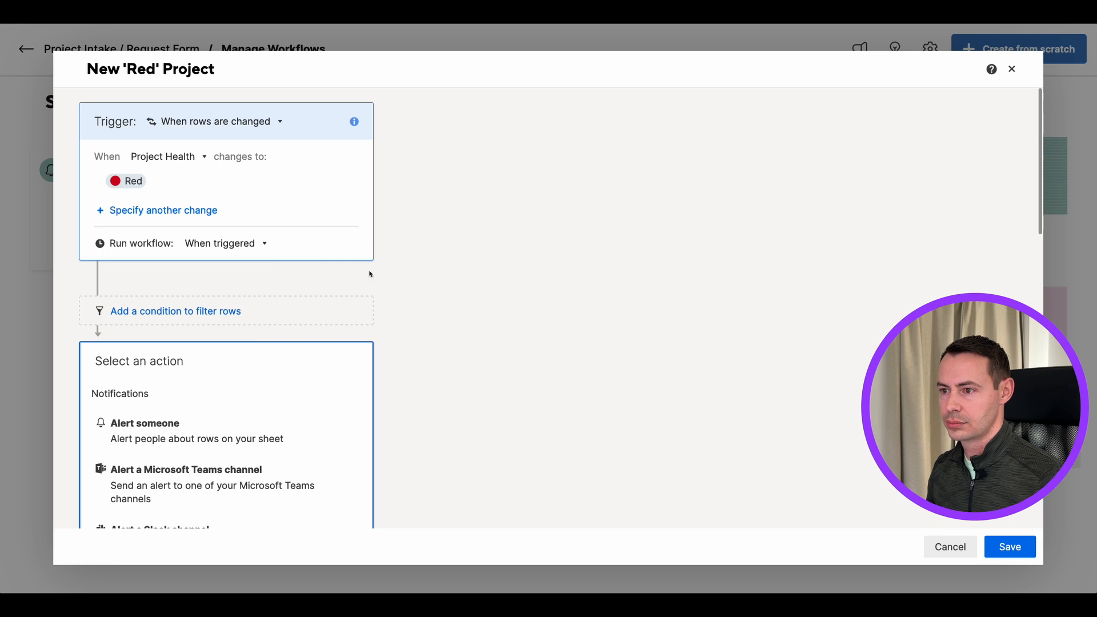
Step: Add an Alert someone action to the workflow, save it and return to the sheet
{"action": "left_click", "coordinate": [229, 437]}
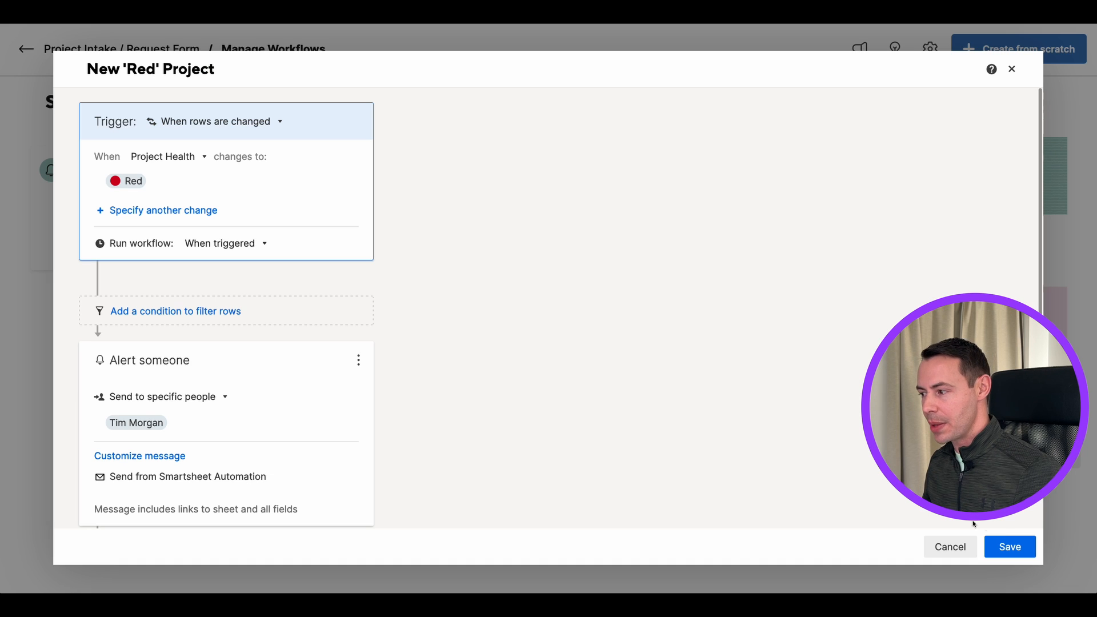
{"action": "left_click", "coordinate": [1008, 550]}
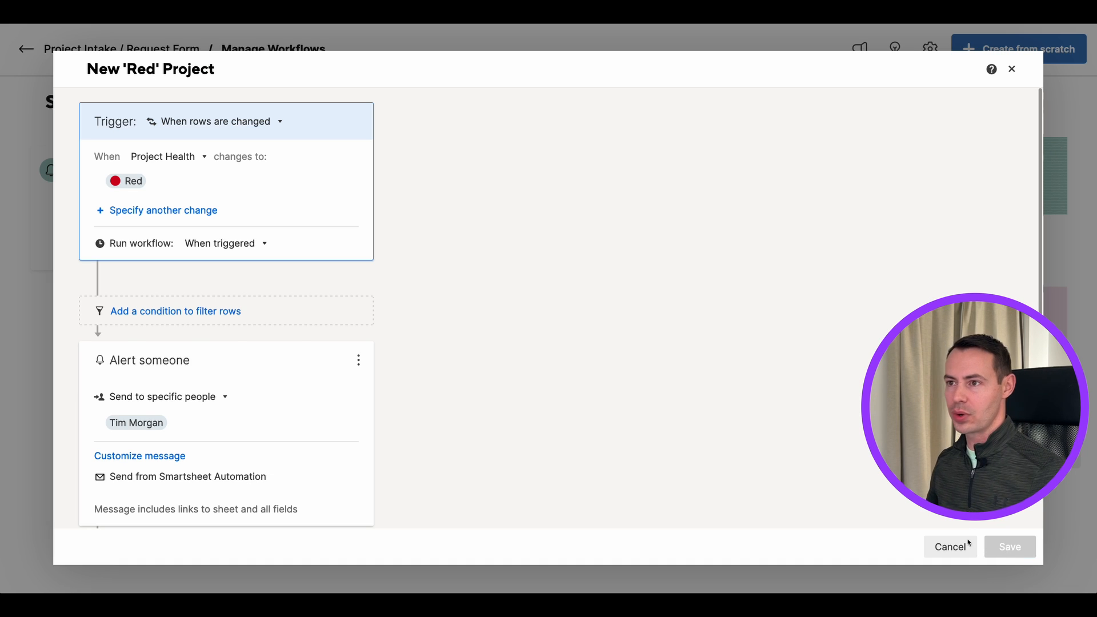
{"action": "left_click", "coordinate": [40, 53]}
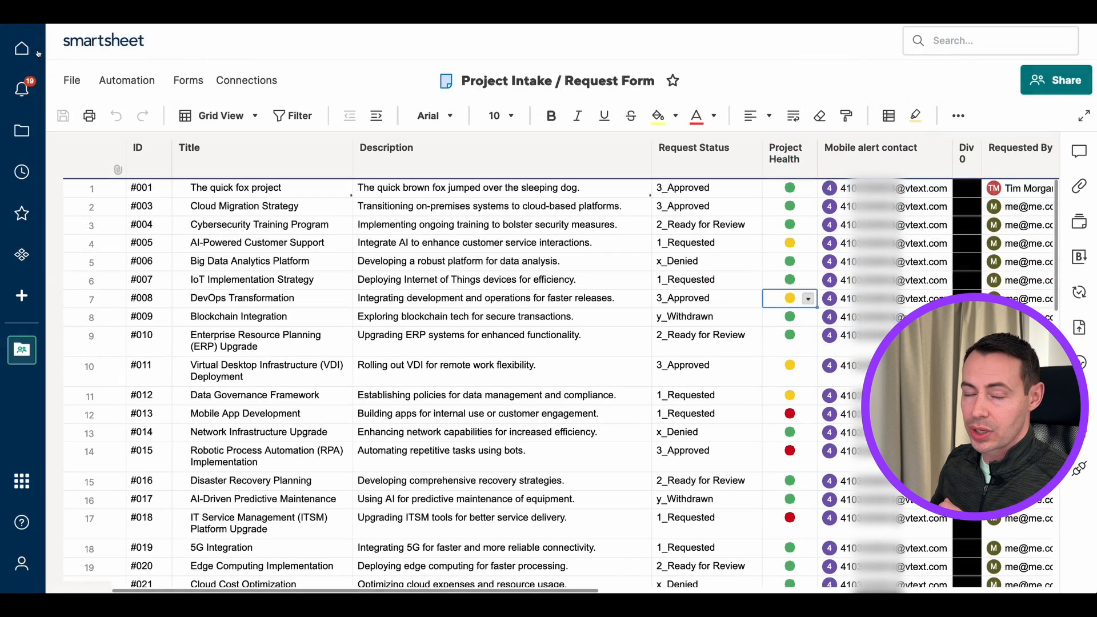
Step: Edit the New 'Red' Project workflow so its alert goes to contacts in a cell, using the Mobile alert contact field
{"action": "left_click", "coordinate": [880, 168]}
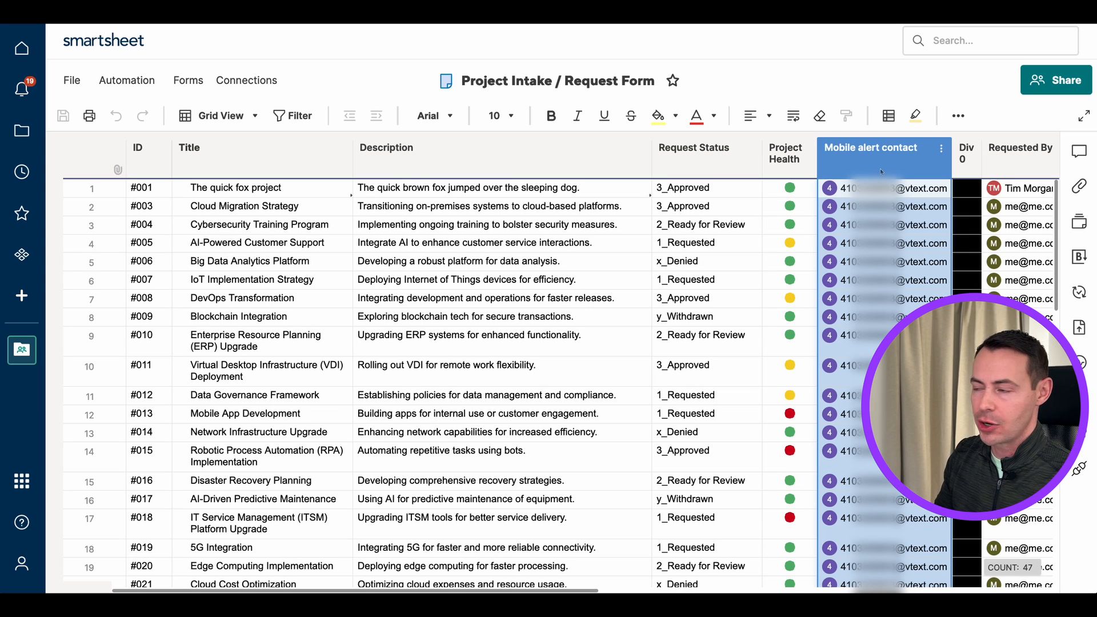
{"action": "left_click", "coordinate": [150, 82]}
{"action": "left_click", "coordinate": [152, 158]}
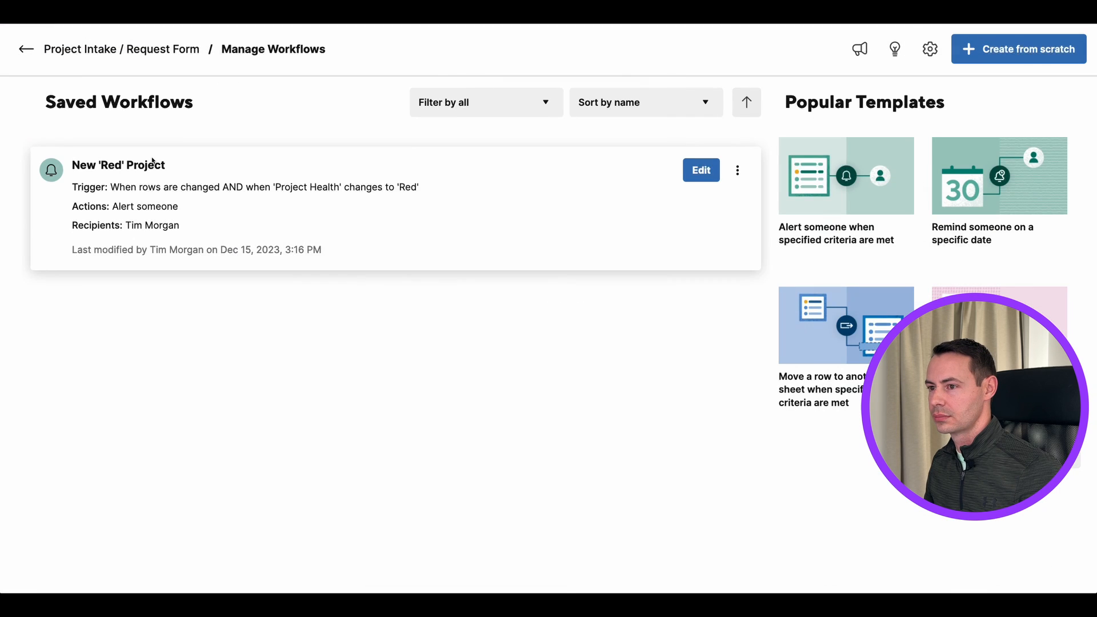
{"action": "left_click", "coordinate": [715, 173]}
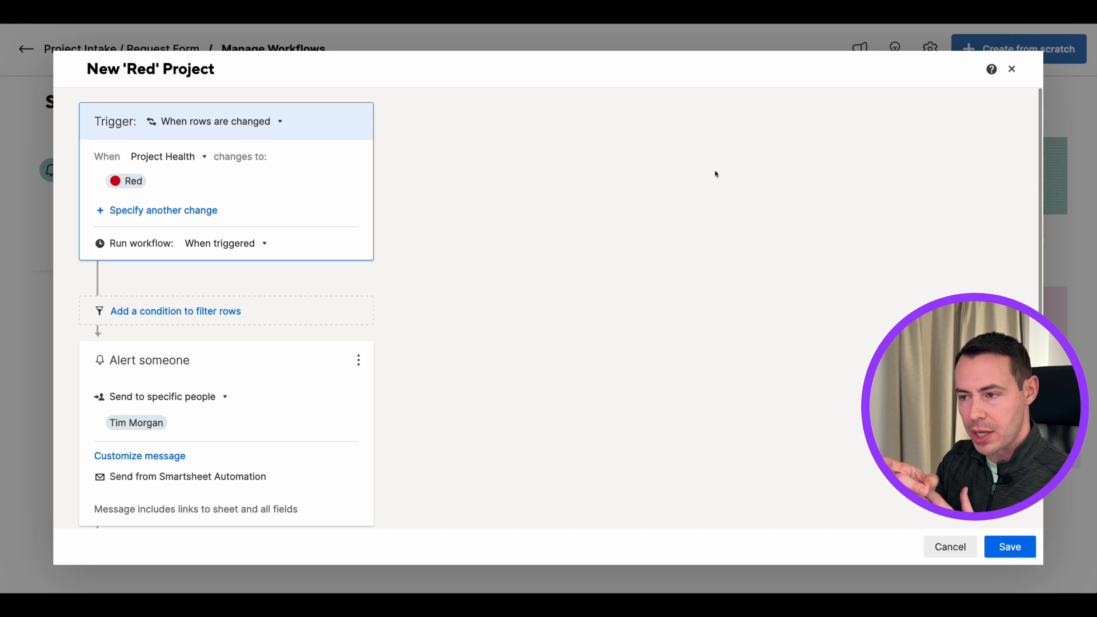
{"action": "left_click", "coordinate": [195, 404]}
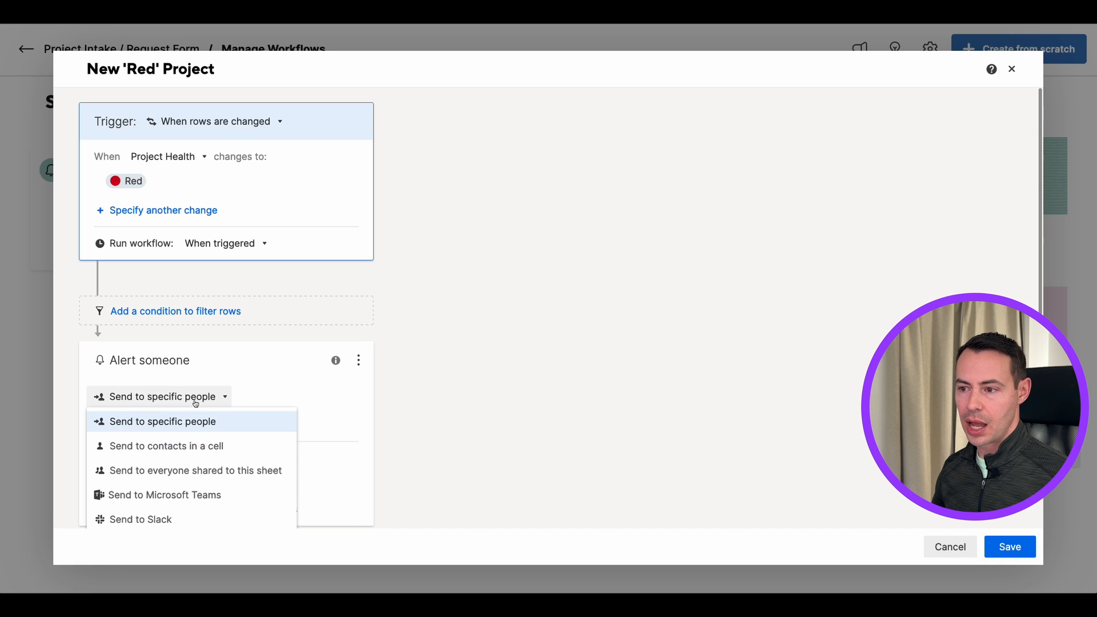
{"action": "left_click", "coordinate": [183, 446]}
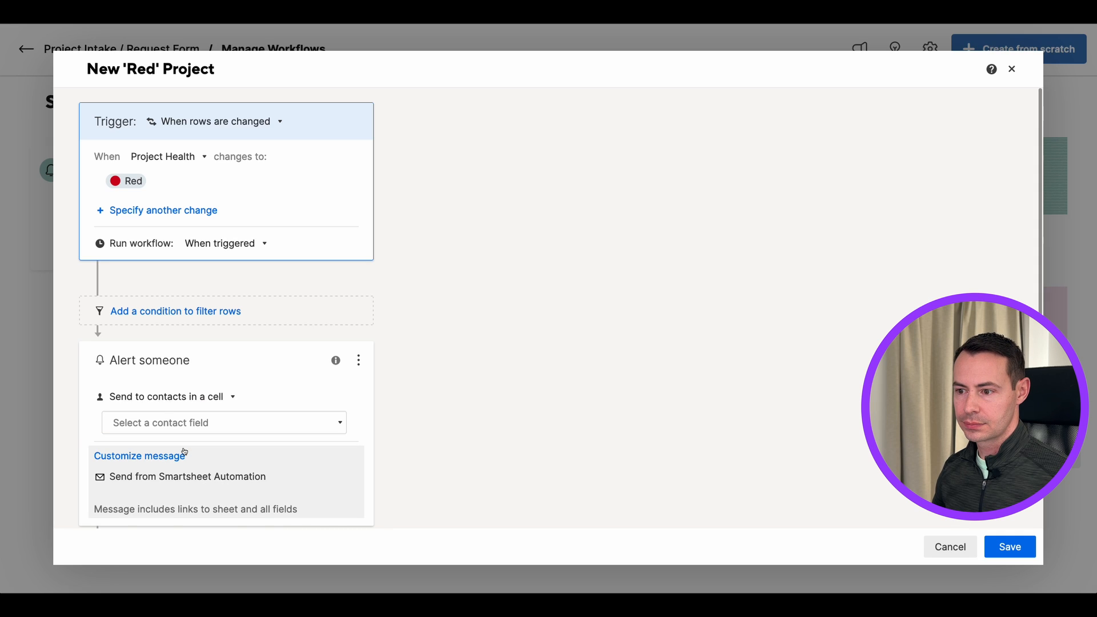
{"action": "left_click", "coordinate": [229, 422]}
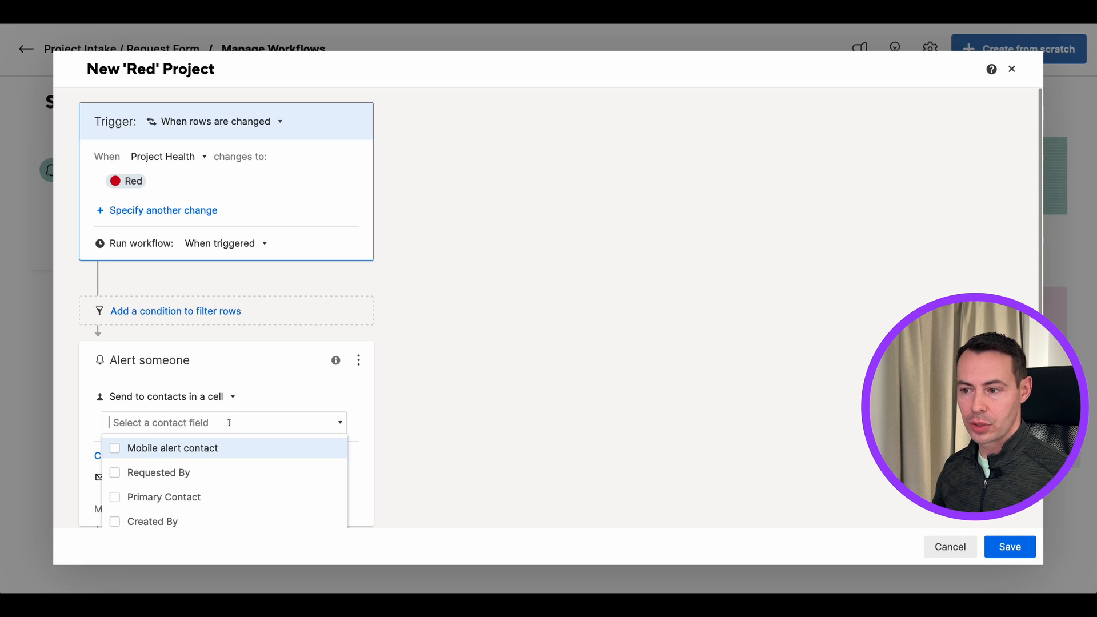
{"action": "left_click", "coordinate": [174, 452]}
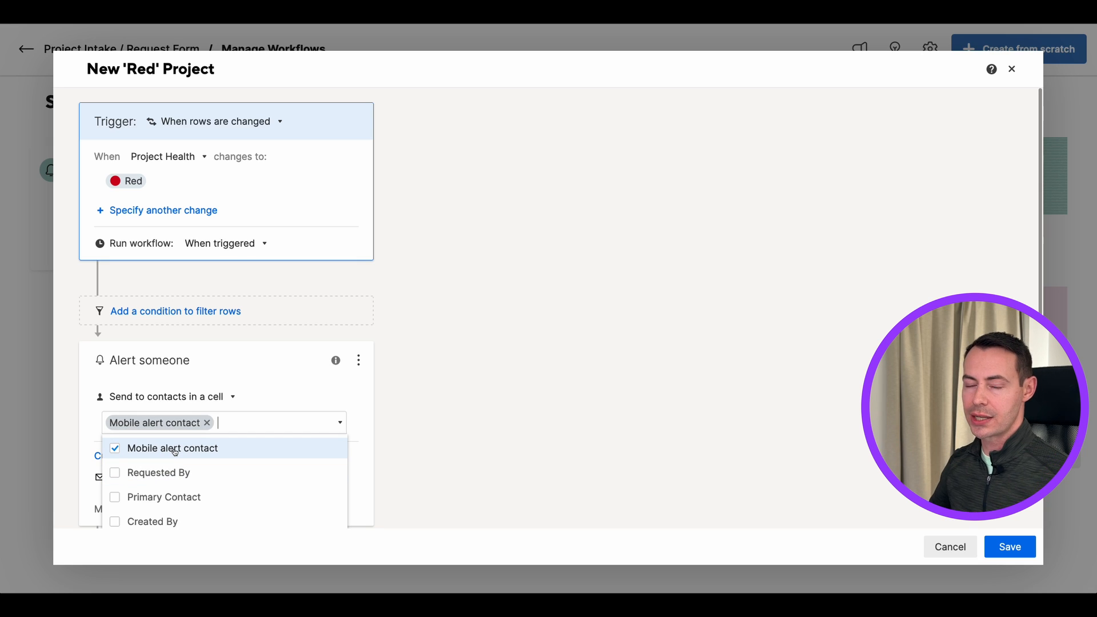
{"action": "left_click", "coordinate": [443, 423]}
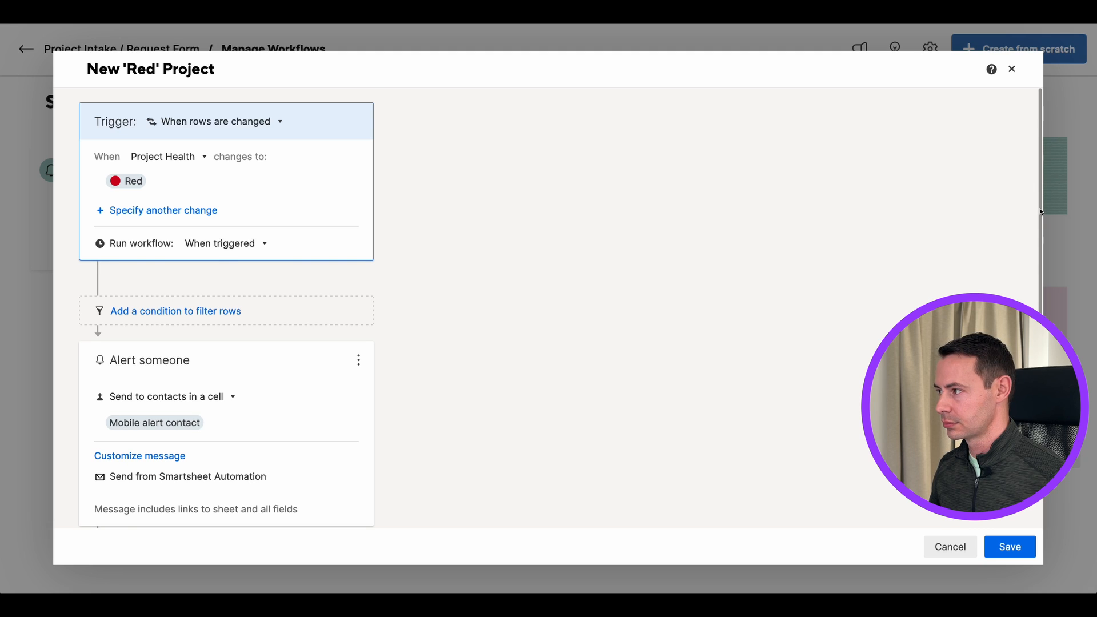
Step: Customize the alert message with the subject "New 'Red' Project"
{"action": "scroll", "coordinate": [1041, 211], "scroll_direction": "down", "scroll_amount": 2}
{"action": "left_click", "coordinate": [211, 394]}
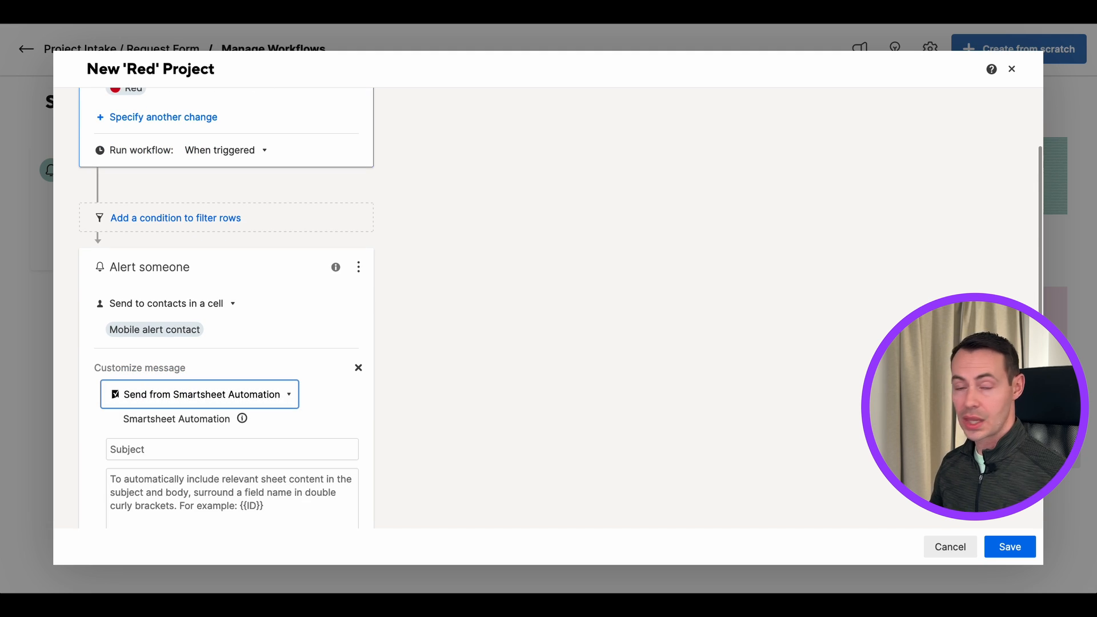
{"action": "left_click", "coordinate": [168, 452]}
{"action": "type", "text": "New "}
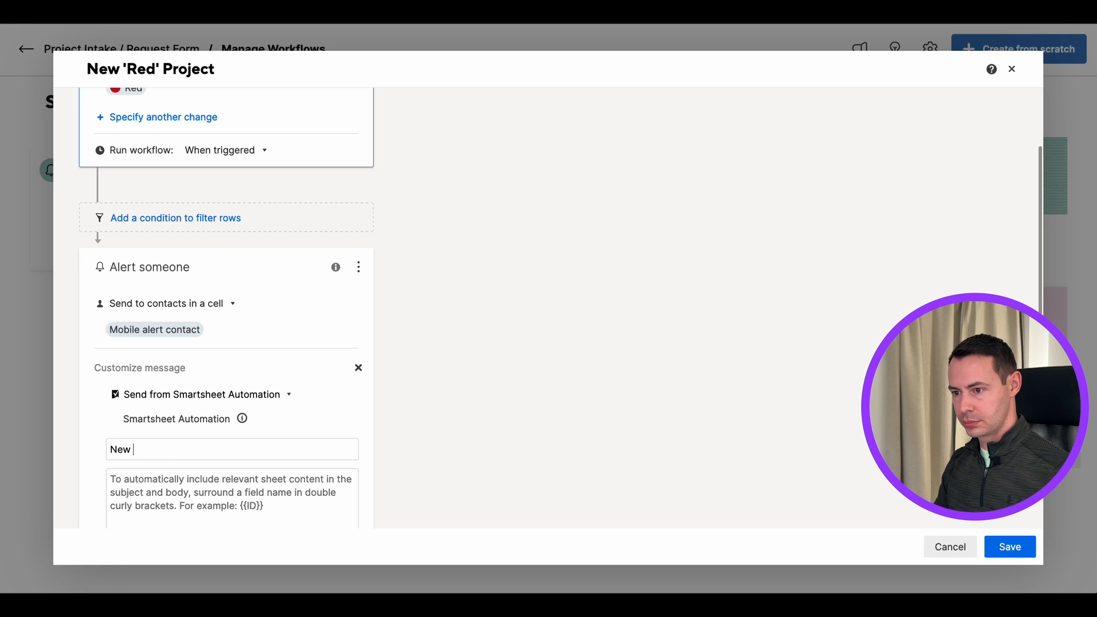
{"action": "type", "text": "'Red' Project"}
Step: Write the message body as "Proj title: {{Title}}", a blank line and "~~~", and save the workflow
{"action": "left_click", "coordinate": [239, 488]}
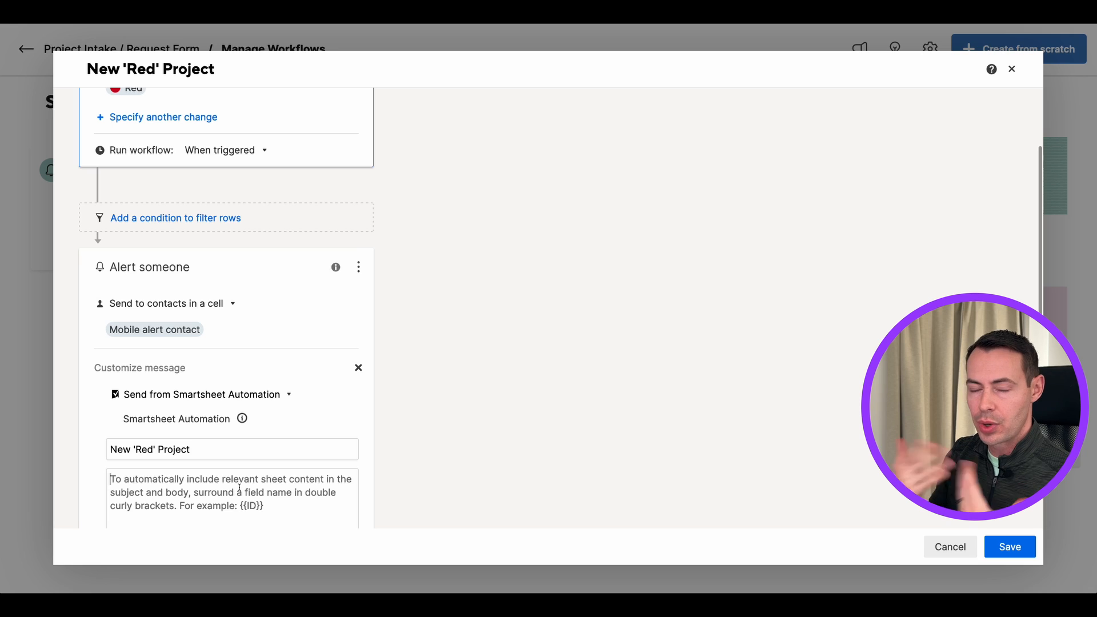
{"action": "type", "text": "Proj "}
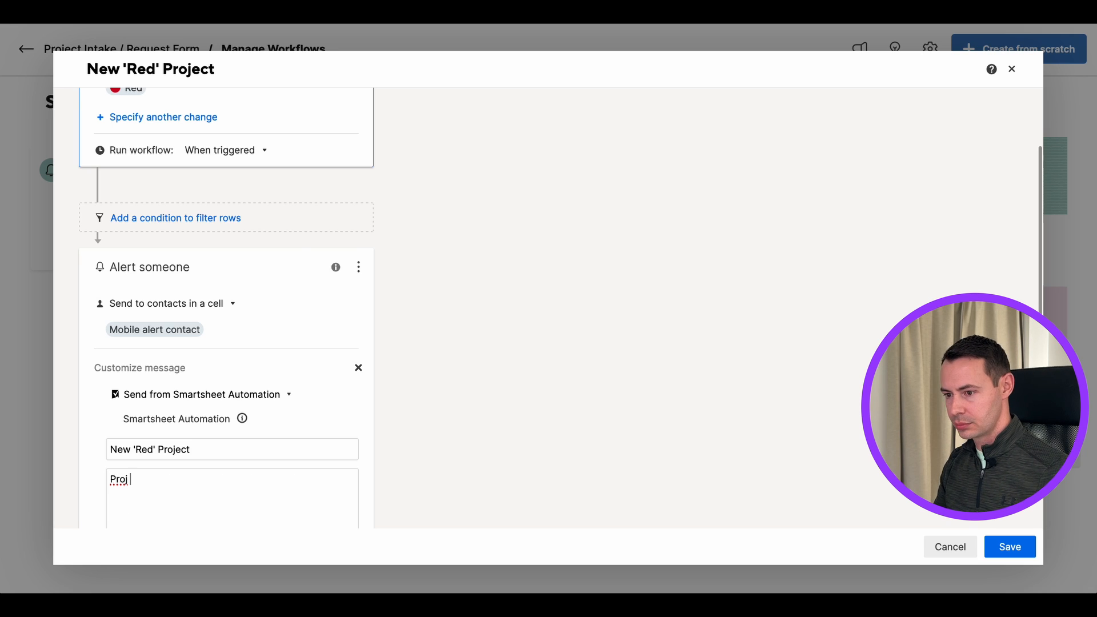
{"action": "type", "text": "title: {{Title}}"}
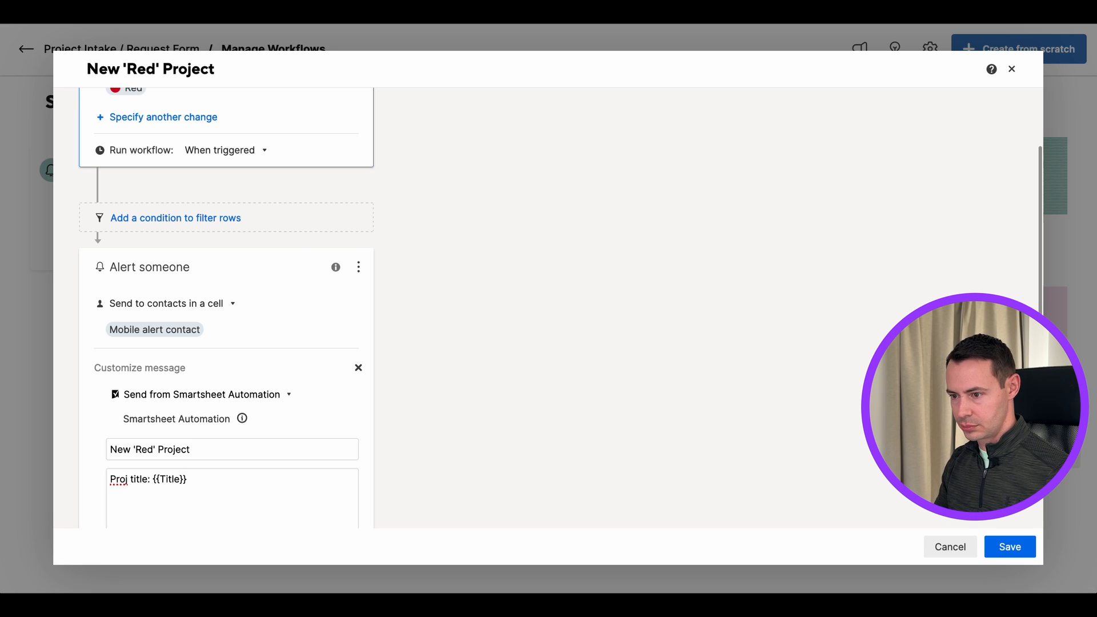
{"action": "key", "text": "Return"}
{"action": "key", "text": "Return"}
{"action": "type", "text": "~~~"}
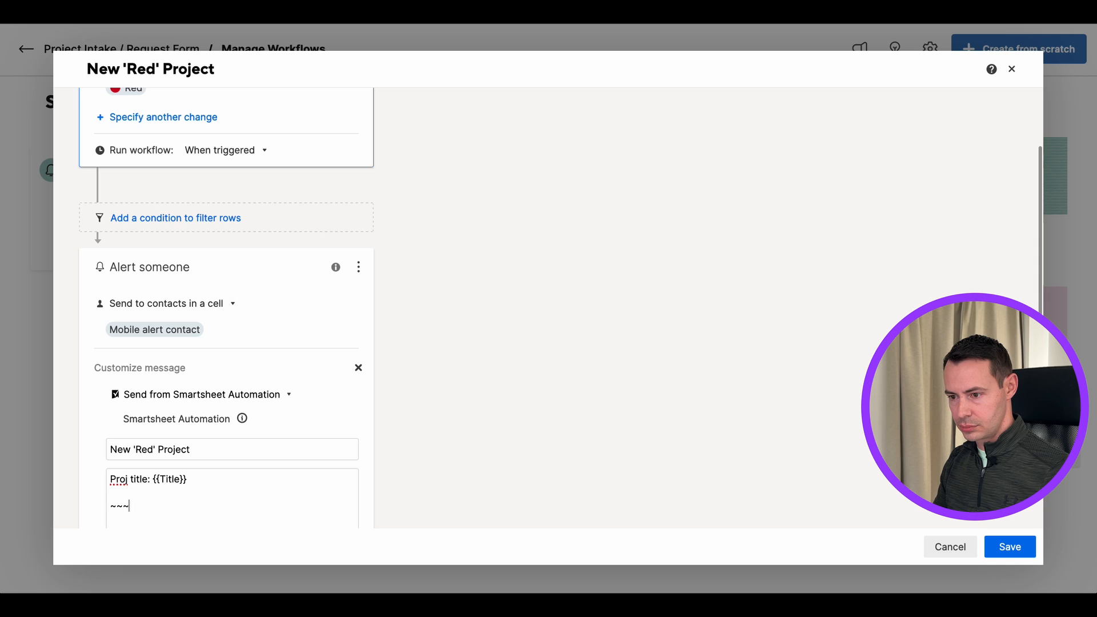
{"action": "scroll", "coordinate": [280, 481], "scroll_direction": "down", "scroll_amount": 1}
{"action": "left_click", "coordinate": [281, 481]}
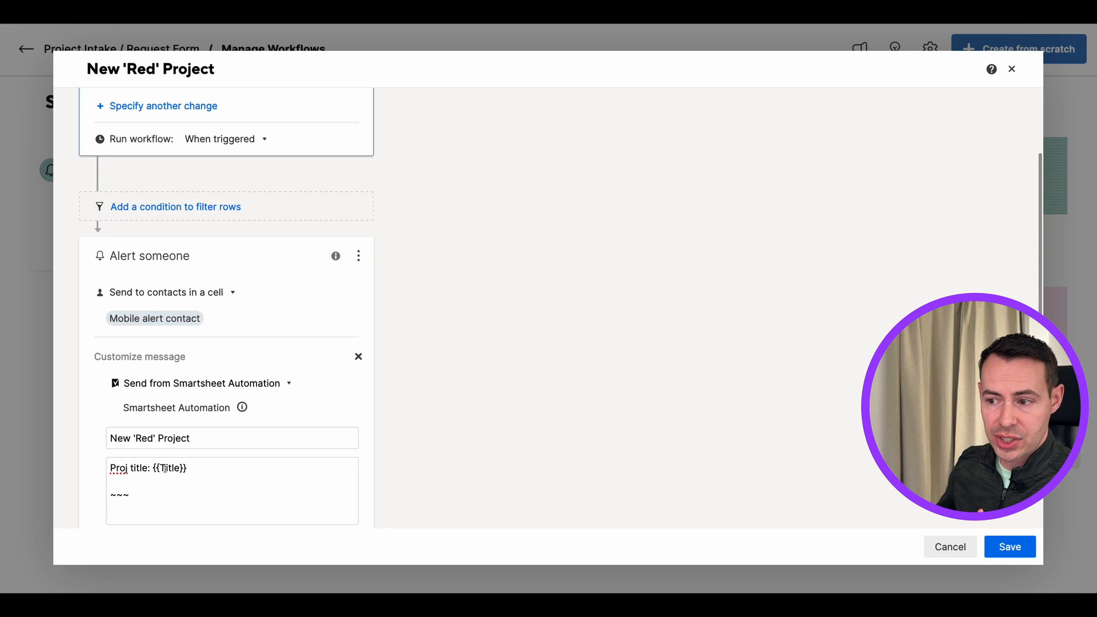
{"action": "left_click", "coordinate": [198, 470]}
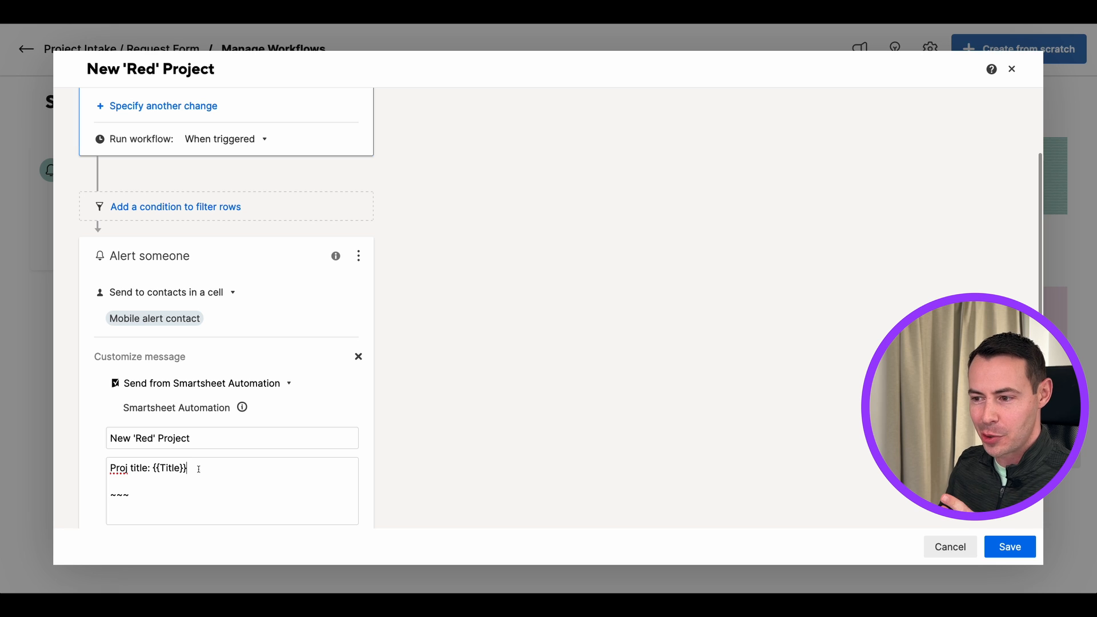
{"action": "double_click", "coordinate": [167, 469]}
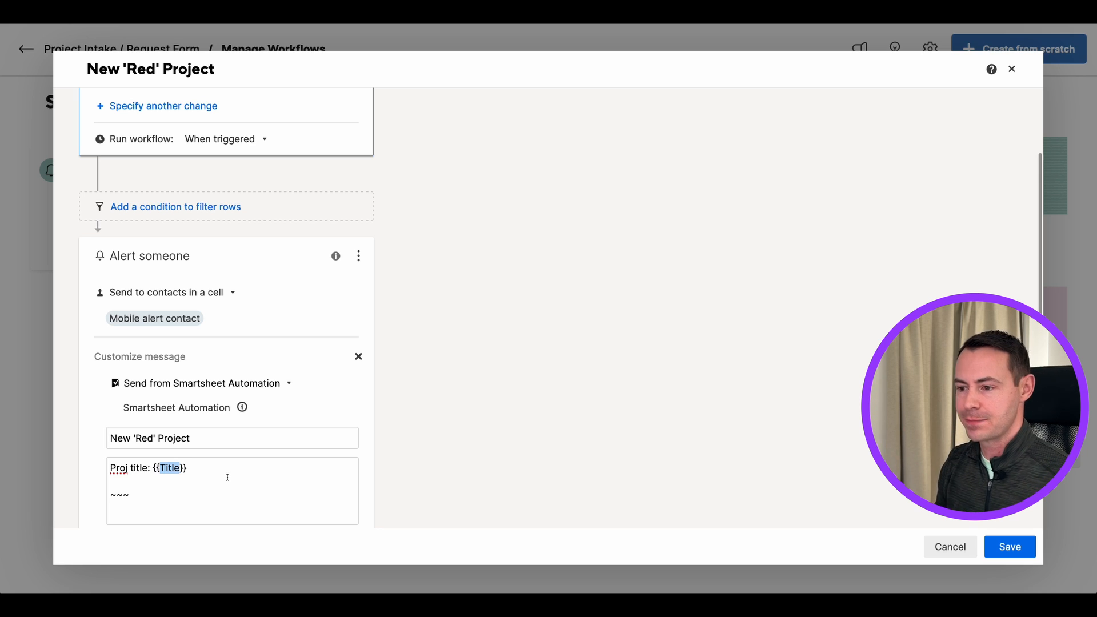
{"action": "left_click", "coordinate": [1008, 548]}
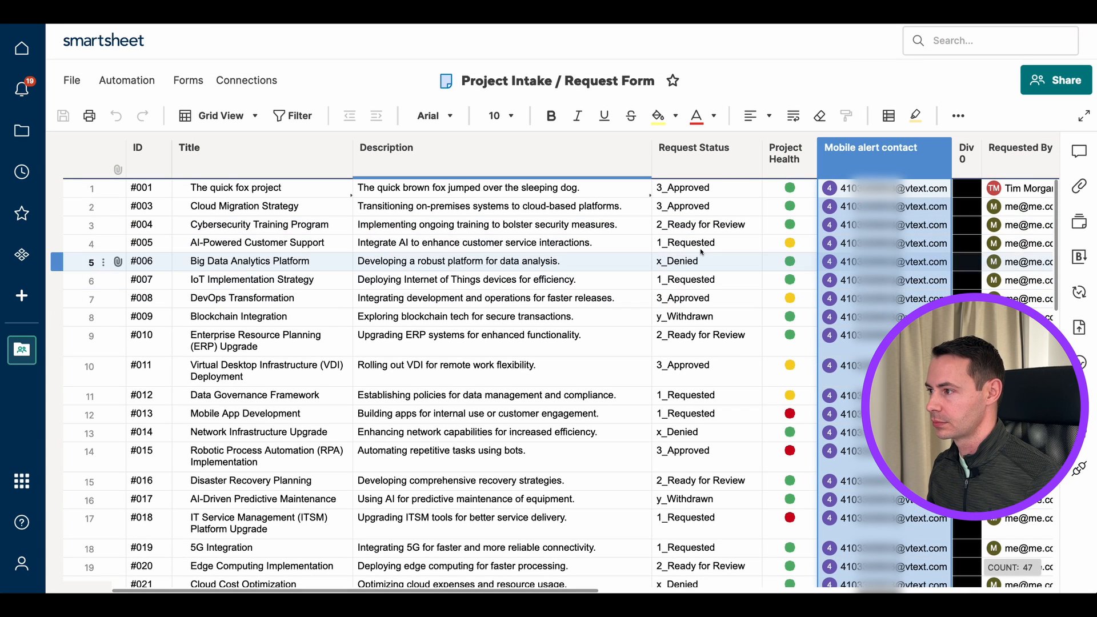
Step: Set the Project Health of the AI-Powered Customer Support row to Red and save the sheet
{"action": "left_click", "coordinate": [804, 245]}
{"action": "left_click", "coordinate": [808, 245]}
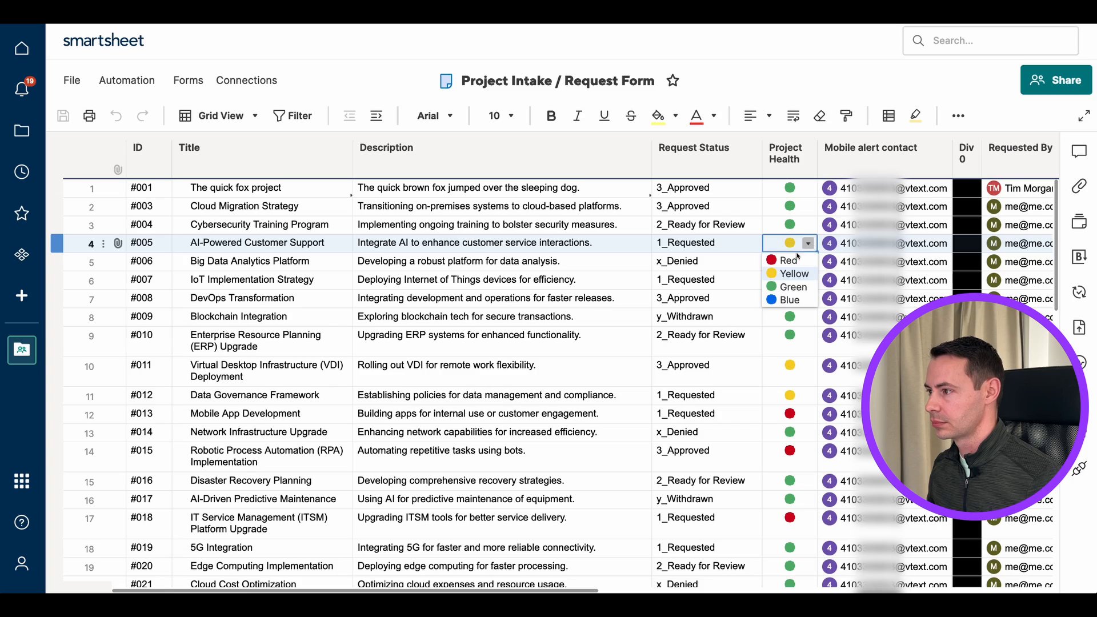
{"action": "left_click", "coordinate": [791, 255]}
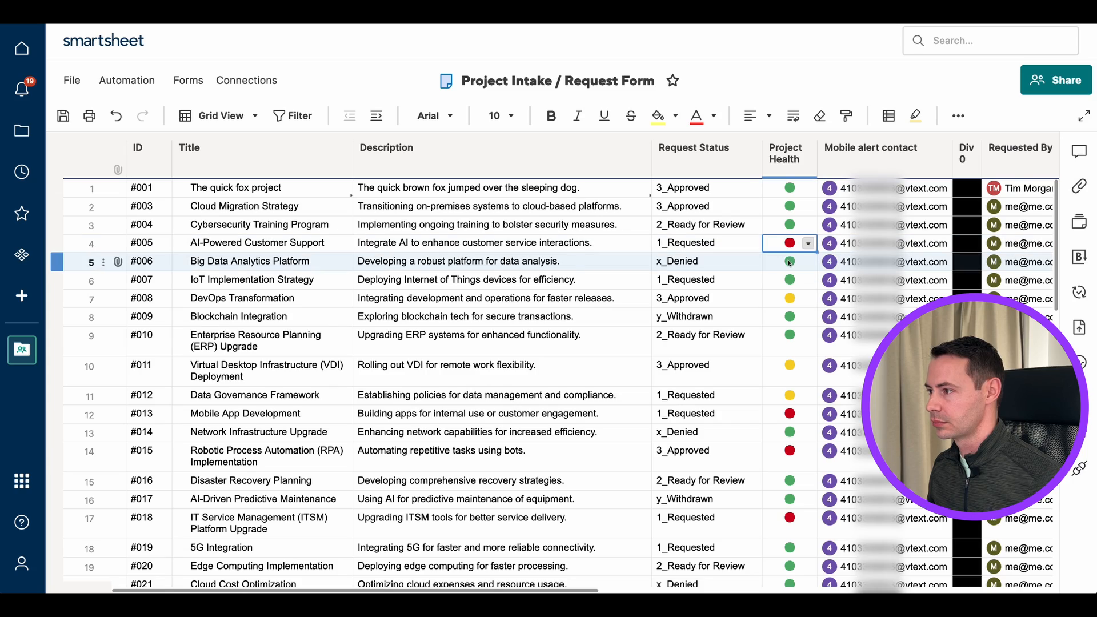
{"action": "left_click", "coordinate": [63, 116]}
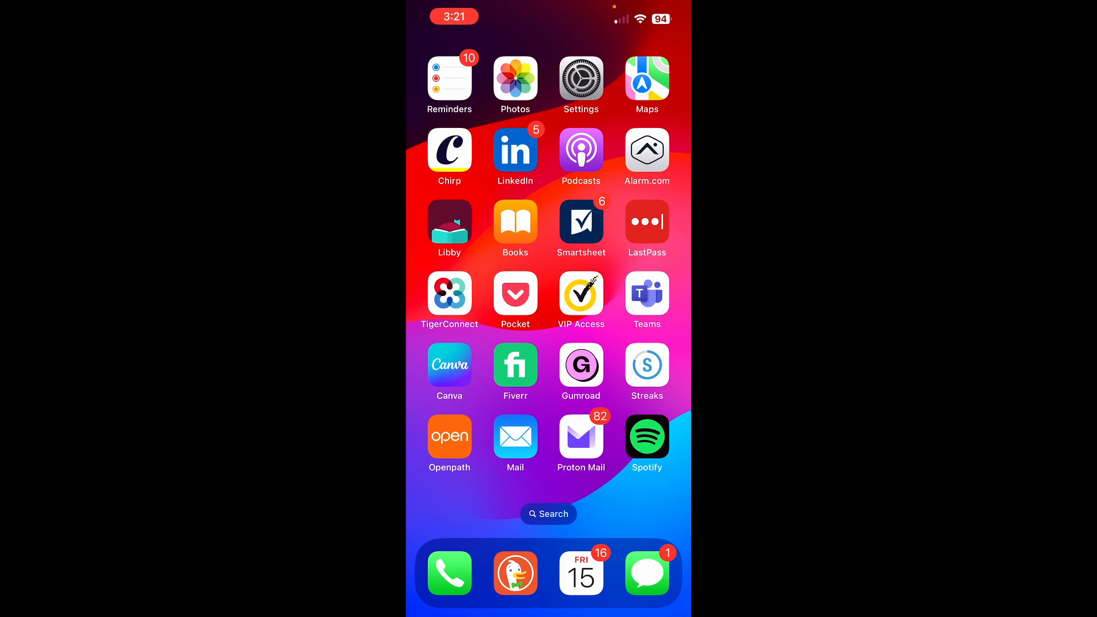
Step: Switch to the phone's Messages app and open the newest text from Smartsheet automation
{"action": "left_click", "coordinate": [647, 573]}
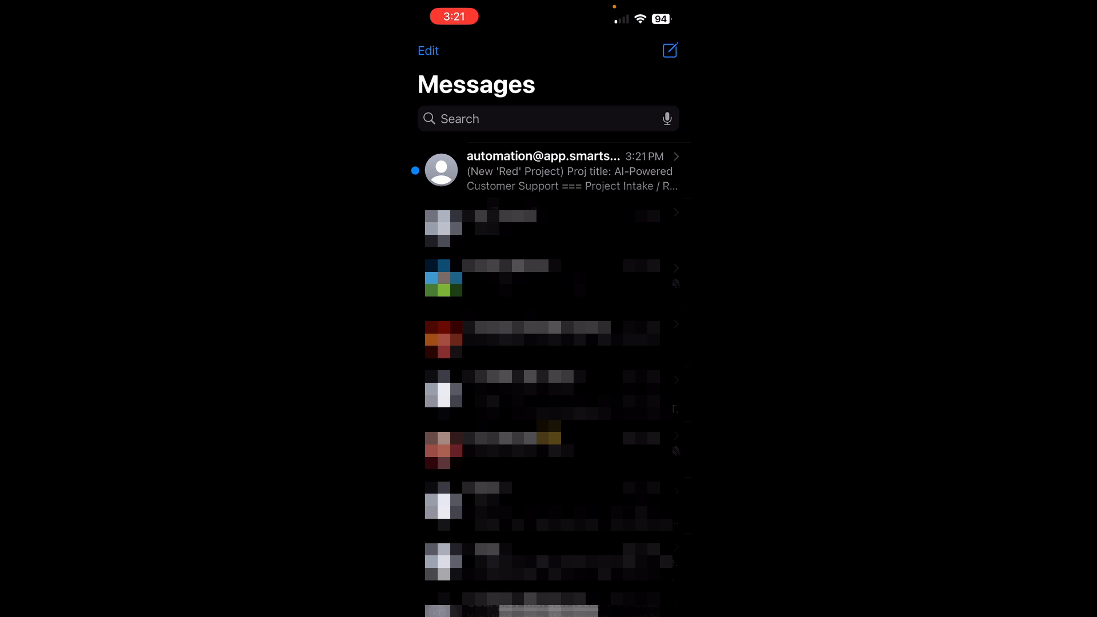
{"action": "left_click", "coordinate": [549, 170]}
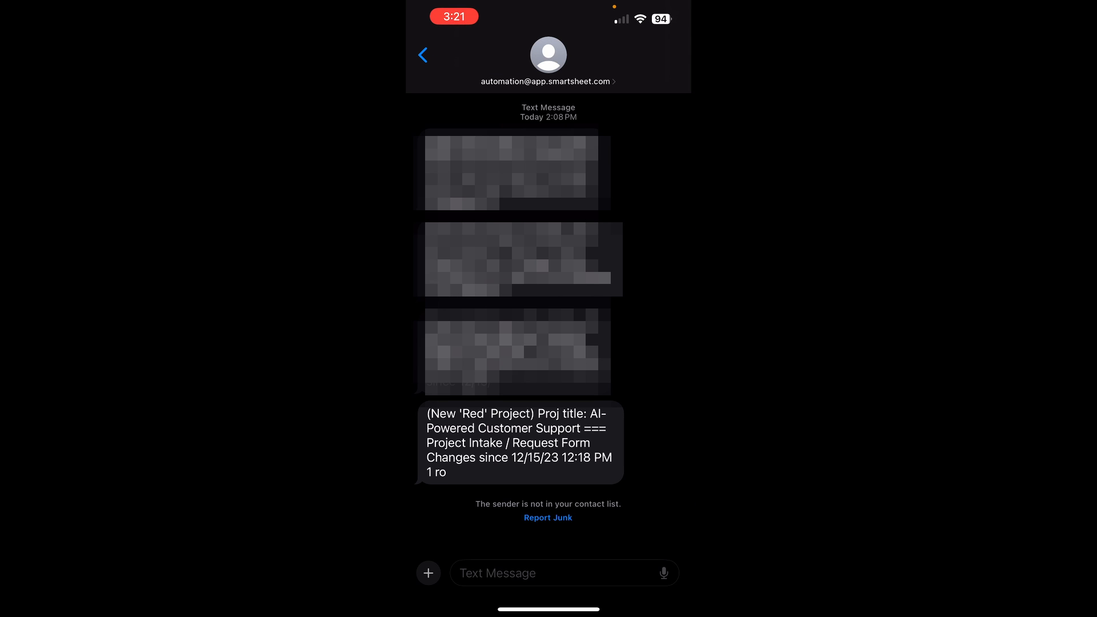